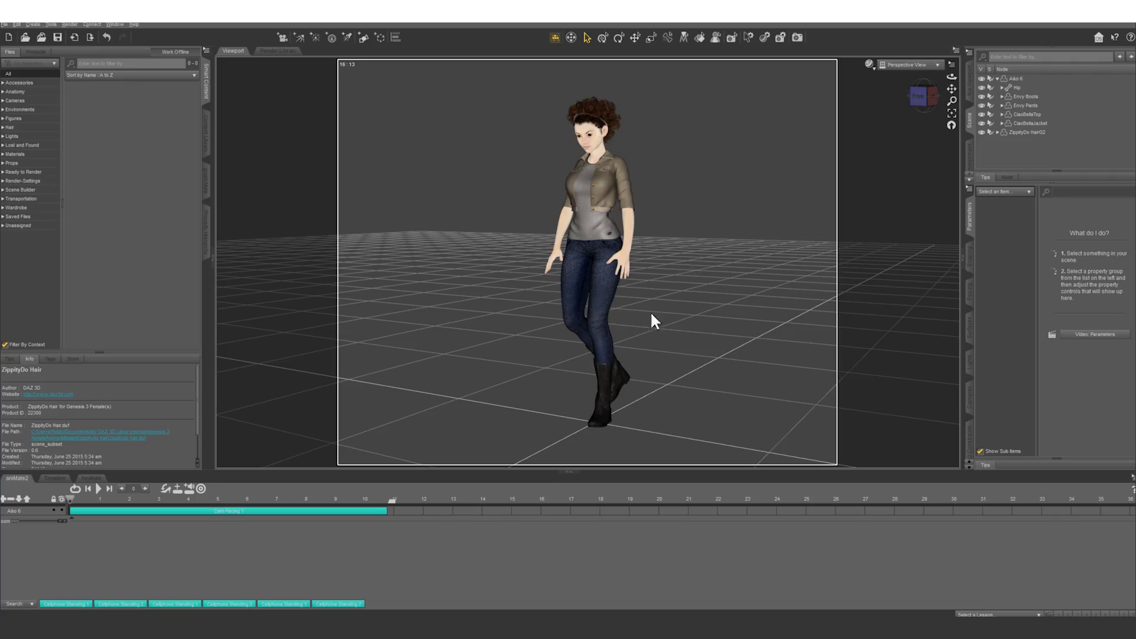
Play the Aiko 6 walk and preview the Cellphone Standing 1 pose on the figure.
{"action": "left_click", "coordinate": [99, 488]}
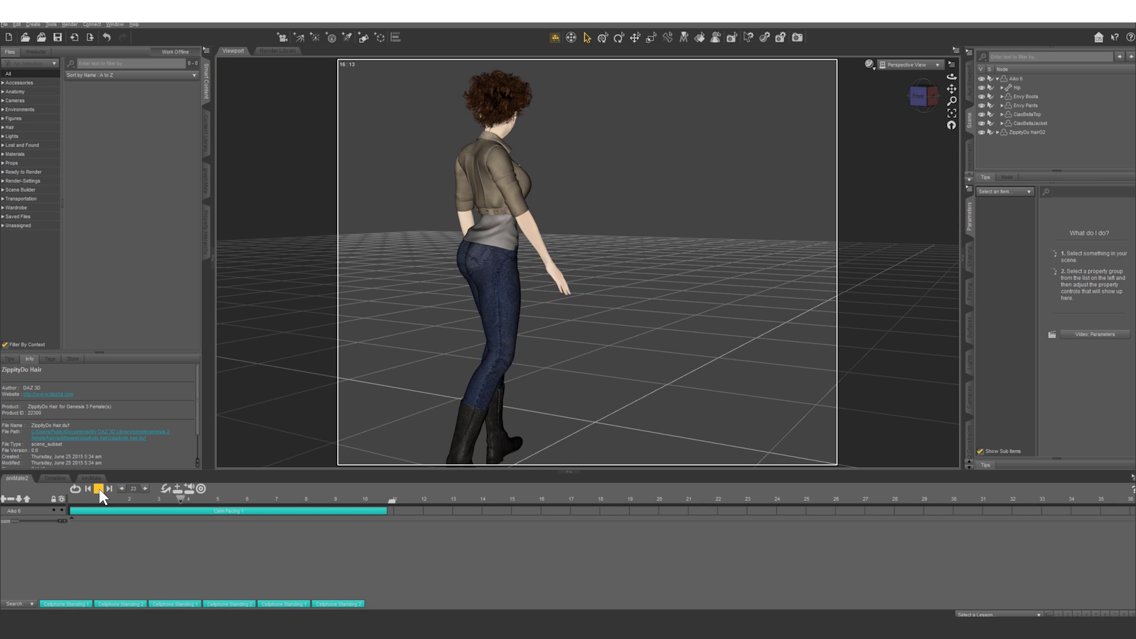
{"action": "left_click", "coordinate": [99, 488]}
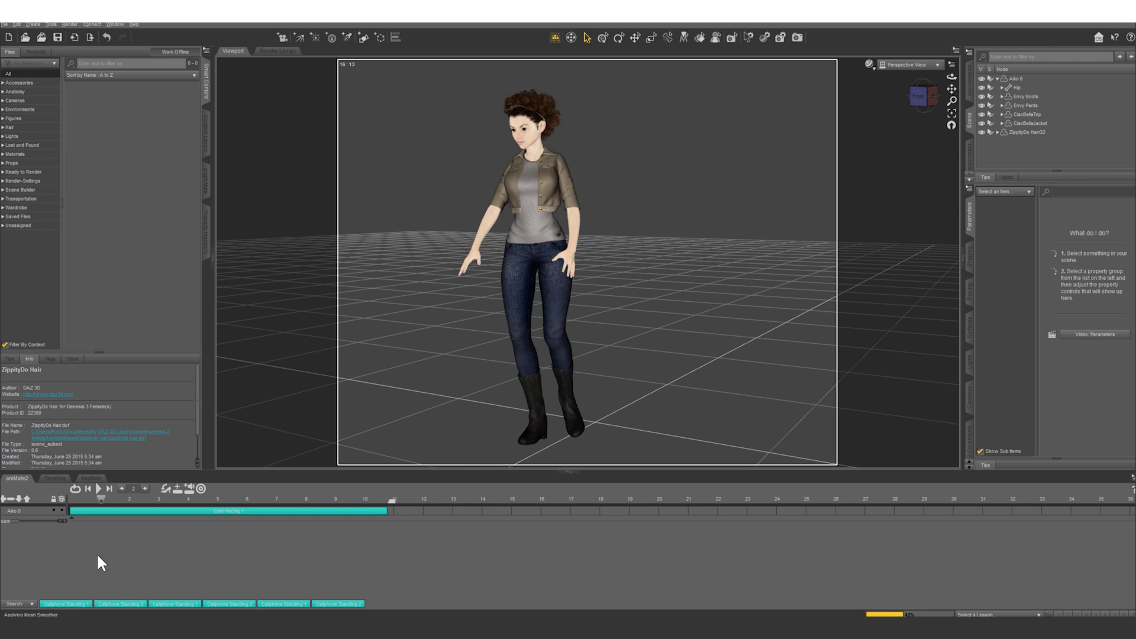
{"action": "left_click", "coordinate": [67, 604]}
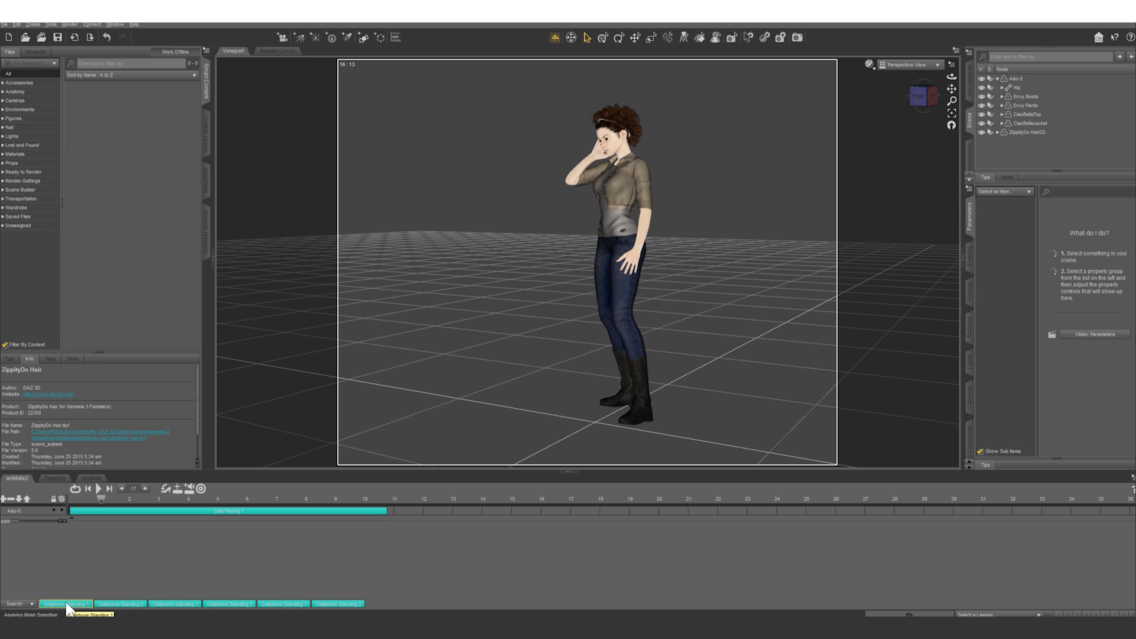
Add a sub track under Aiko 6 carrying the Cellphone Standing 1 aniblock.
{"action": "left_click", "coordinate": [24, 510]}
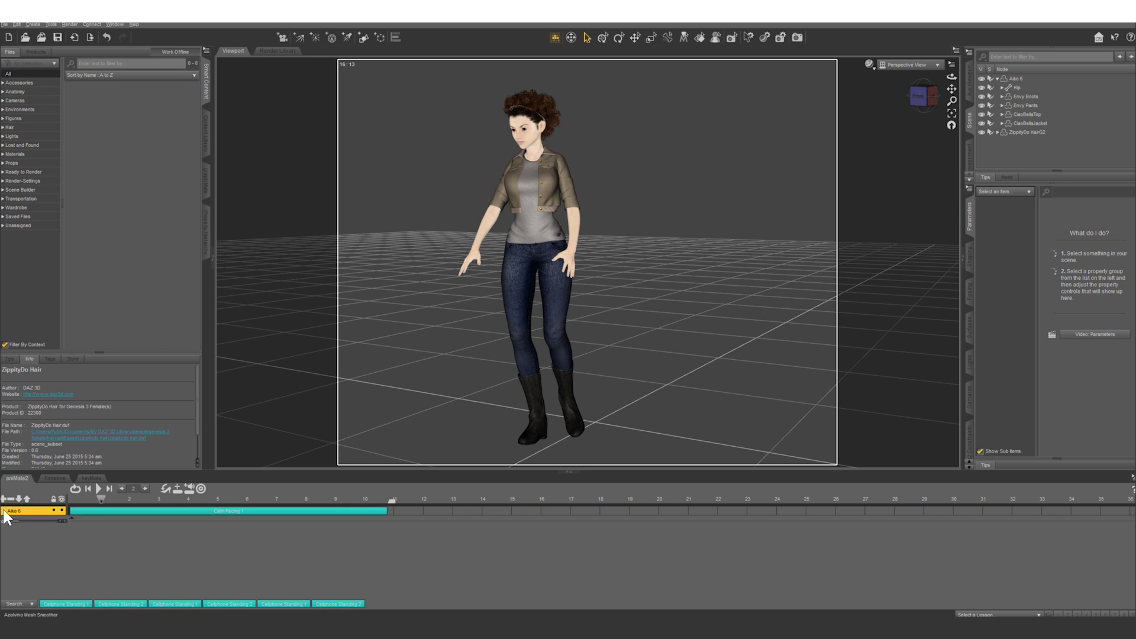
{"action": "left_click", "coordinate": [3, 499]}
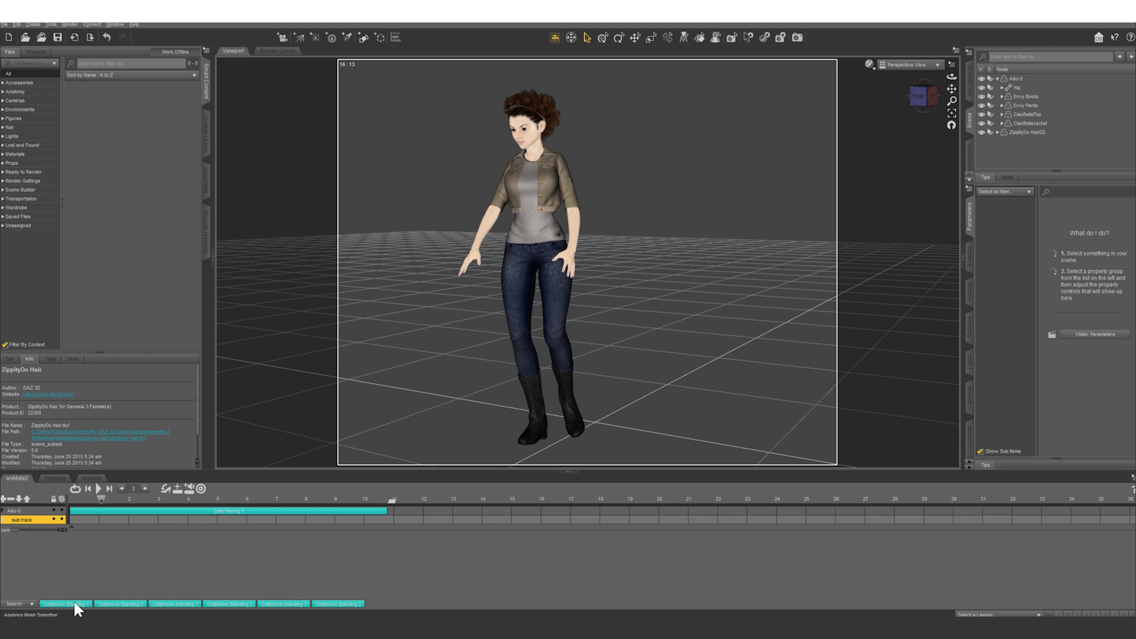
{"action": "left_click_drag", "start_coordinate": [74, 604], "coordinate": [101, 521]}
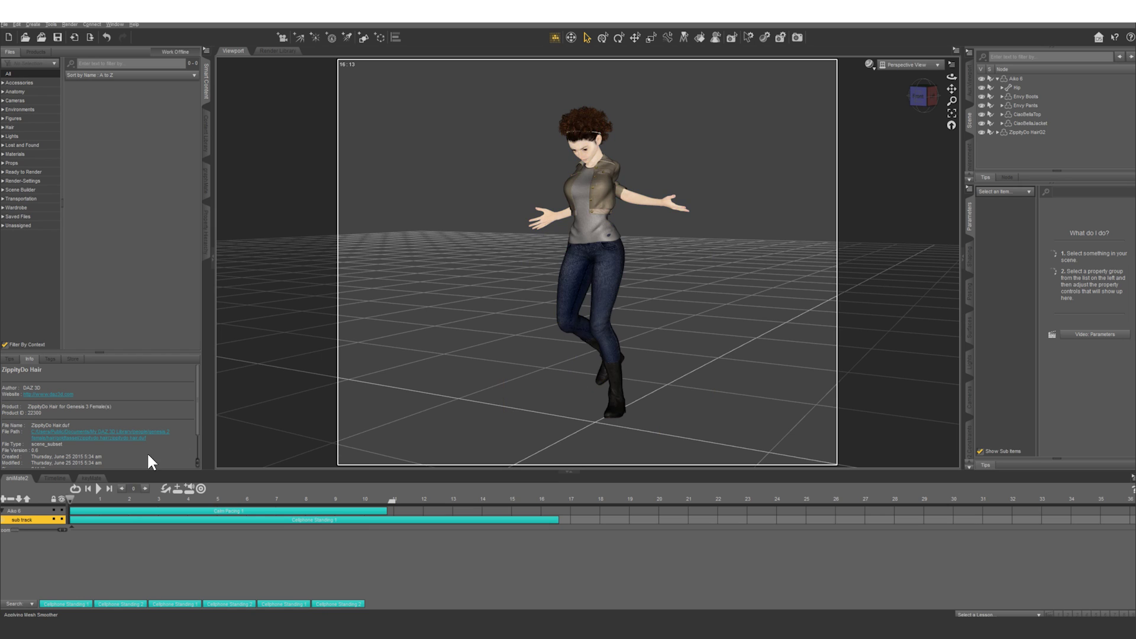
Play the layered animation, rewind to frame 0, and open the sub track's properties.
{"action": "left_click", "coordinate": [99, 489]}
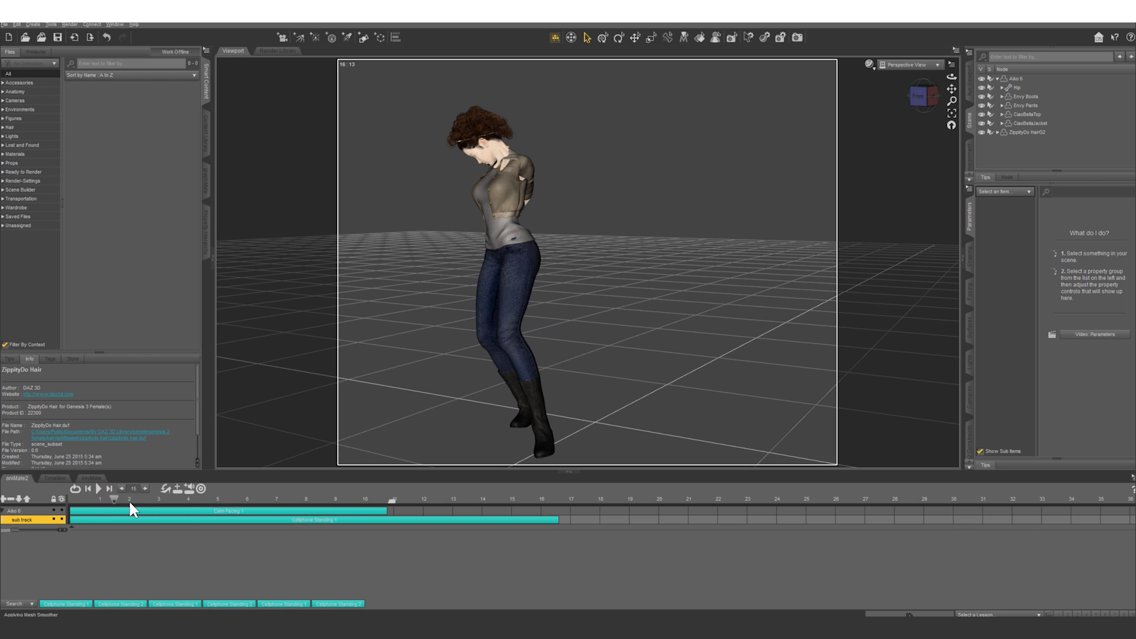
{"action": "left_click_drag", "start_coordinate": [115, 497], "coordinate": [59, 496]}
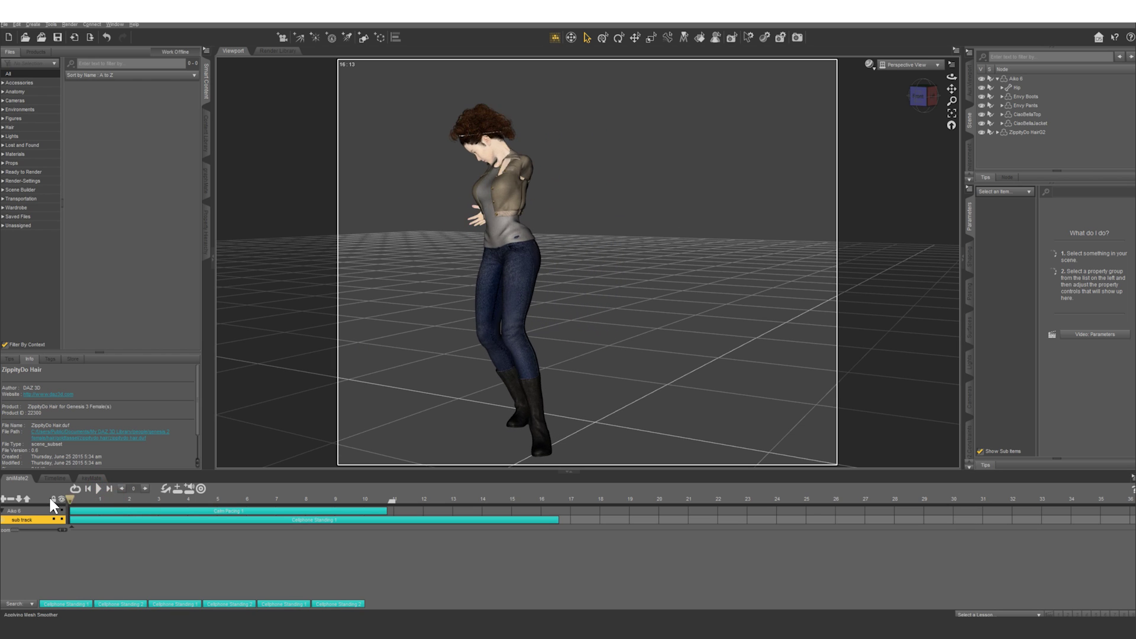
{"action": "double_click", "coordinate": [22, 516]}
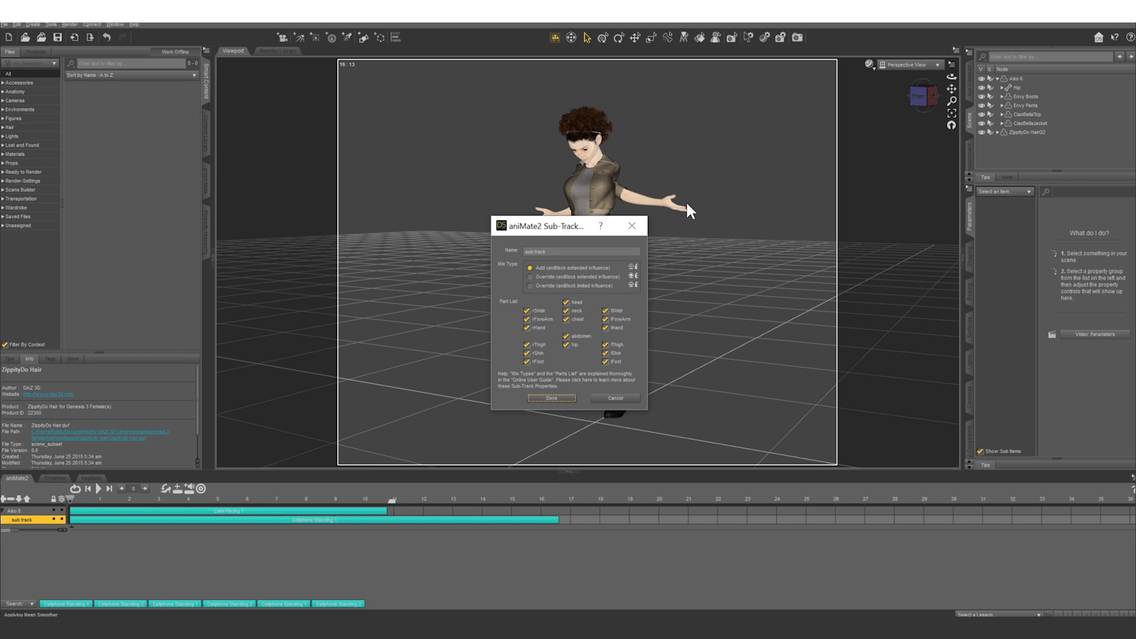
Set the sub track mix to Override (extended influence) and exclude the abdomen and hip.
{"action": "left_click_drag", "start_coordinate": [570, 227], "coordinate": [474, 191]}
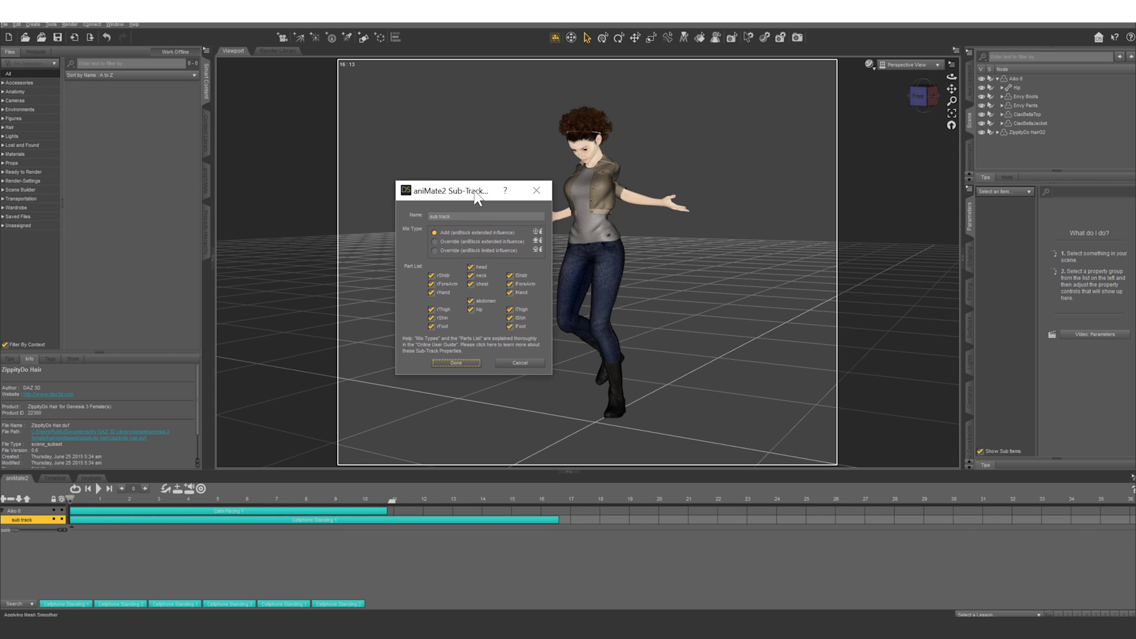
{"action": "left_click", "coordinate": [435, 242]}
{"action": "left_click", "coordinate": [471, 301]}
{"action": "left_click", "coordinate": [471, 309]}
Exclude both thighs, shins and feet from the sub track.
{"action": "left_click", "coordinate": [431, 310]}
{"action": "left_click", "coordinate": [432, 318]}
{"action": "left_click", "coordinate": [432, 326]}
{"action": "left_click", "coordinate": [511, 318]}
{"action": "left_click", "coordinate": [510, 309]}
{"action": "left_click", "coordinate": [510, 327]}
Exclude the left shoulder, forearm and hand, then apply the sub-track settings.
{"action": "left_click", "coordinate": [510, 276]}
{"action": "left_click", "coordinate": [510, 285]}
{"action": "left_click", "coordinate": [509, 293]}
{"action": "left_click", "coordinate": [466, 365]}
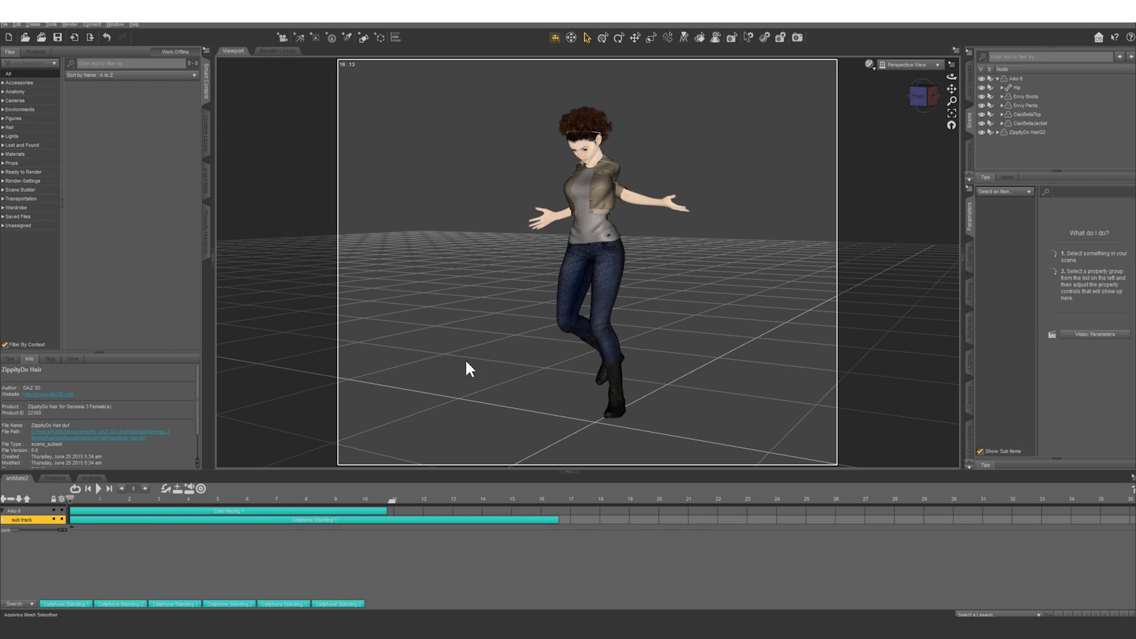
{"action": "left_click", "coordinate": [99, 488]}
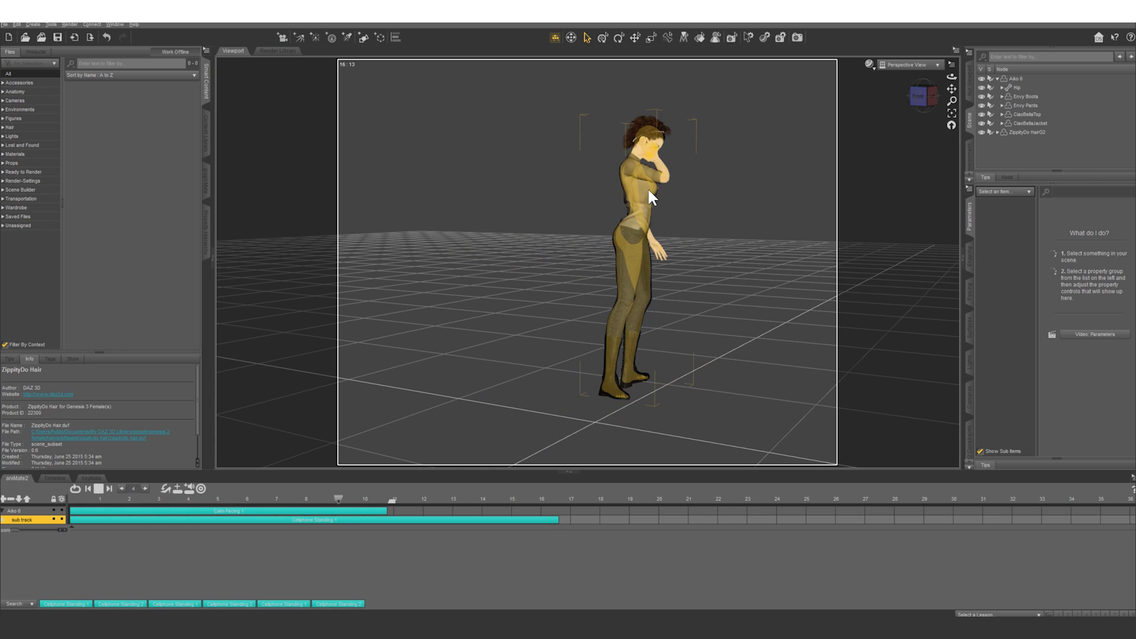
{"action": "left_click", "coordinate": [98, 488]}
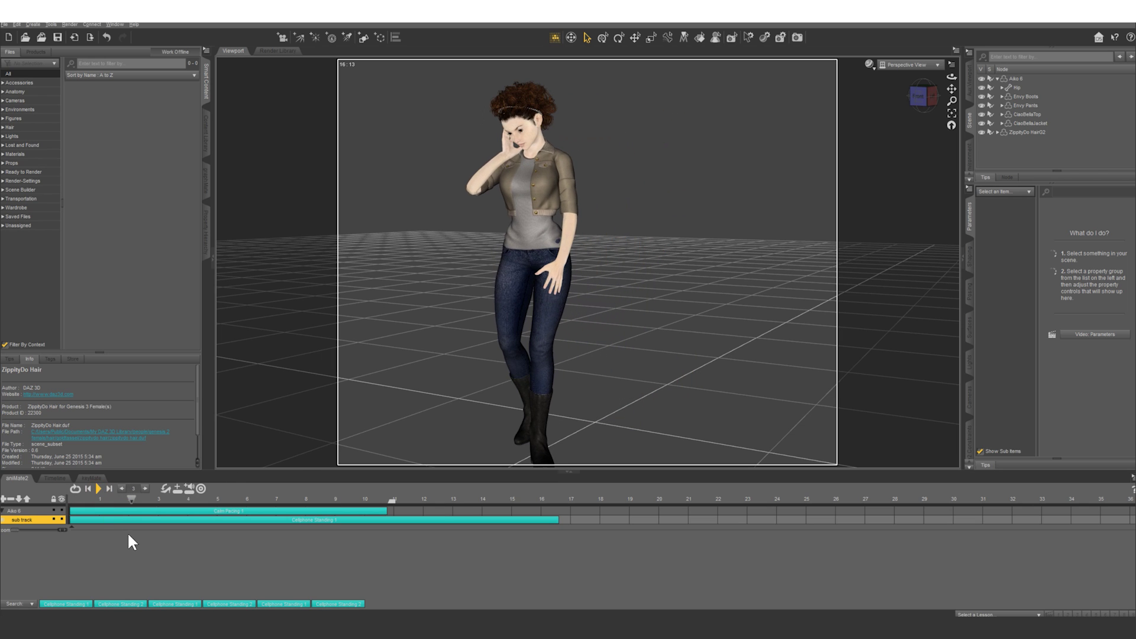
{"action": "left_click", "coordinate": [75, 500]}
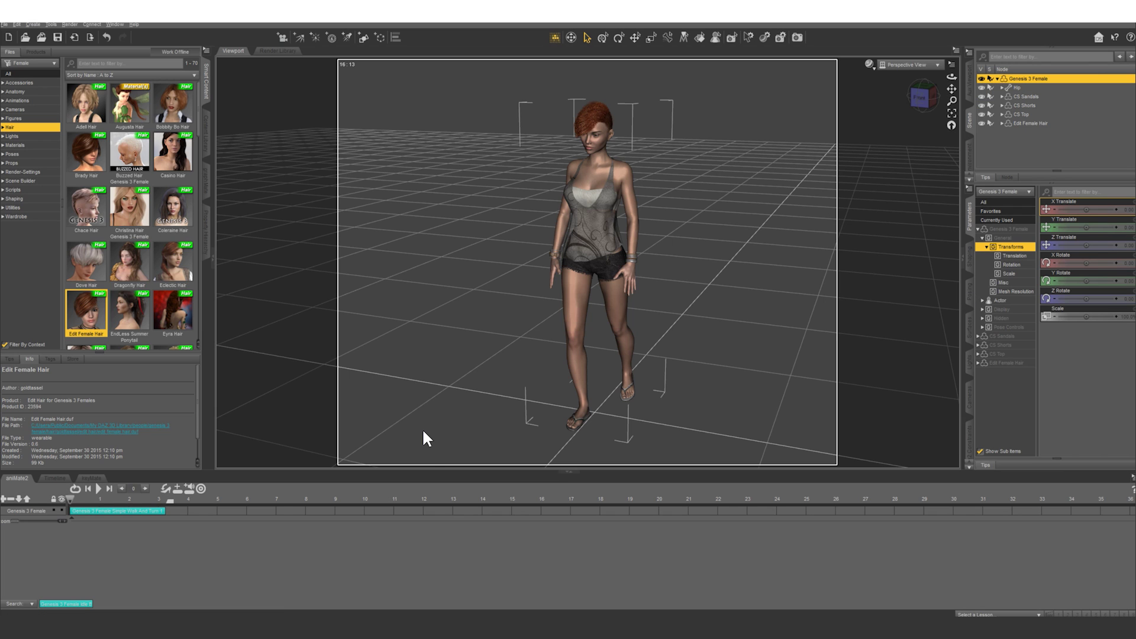
Play the Genesis 3 Female walk, then add a sub track carrying Genesis 3 Female Idle B.
{"action": "left_click", "coordinate": [99, 490]}
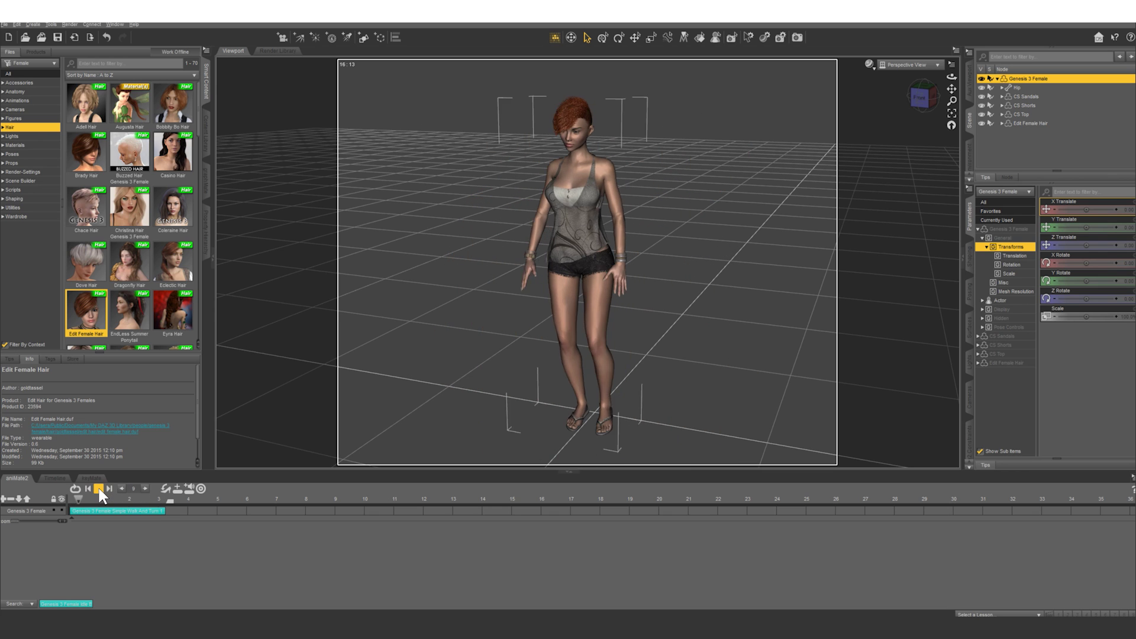
{"action": "left_click", "coordinate": [99, 489]}
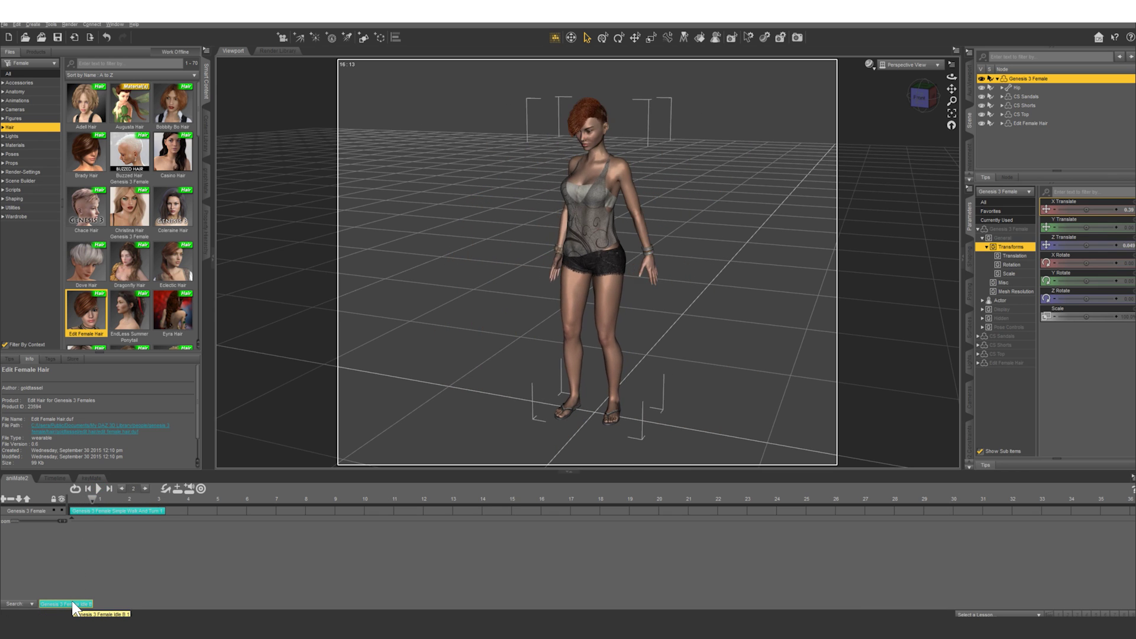
{"action": "left_click", "coordinate": [23, 510]}
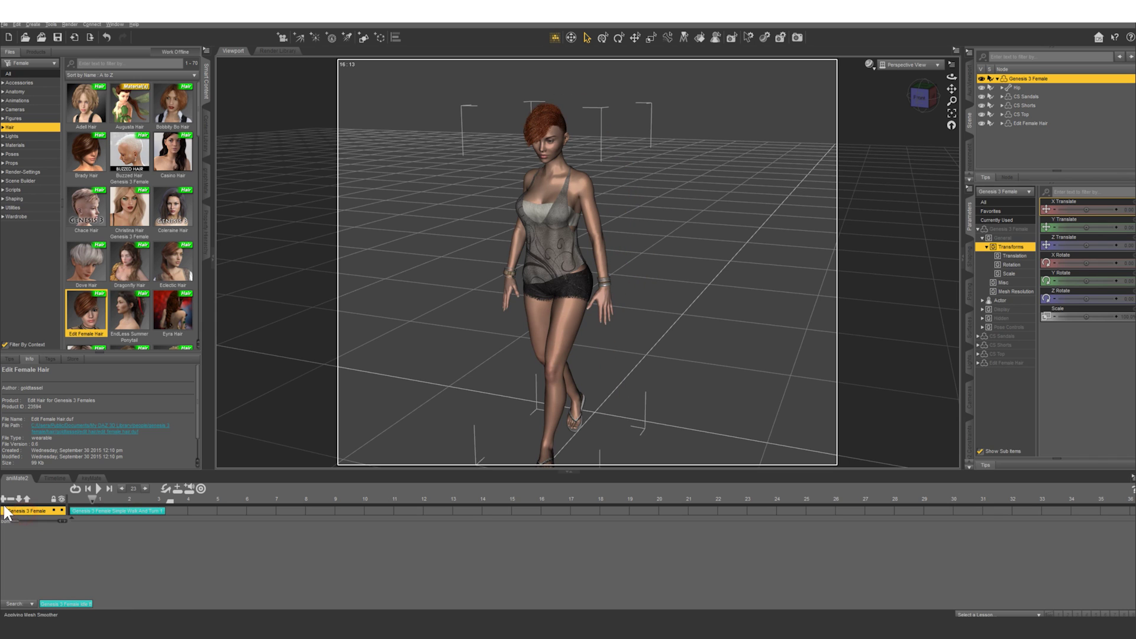
{"action": "left_click", "coordinate": [4, 499]}
{"action": "left_click_drag", "start_coordinate": [65, 604], "coordinate": [27, 529]}
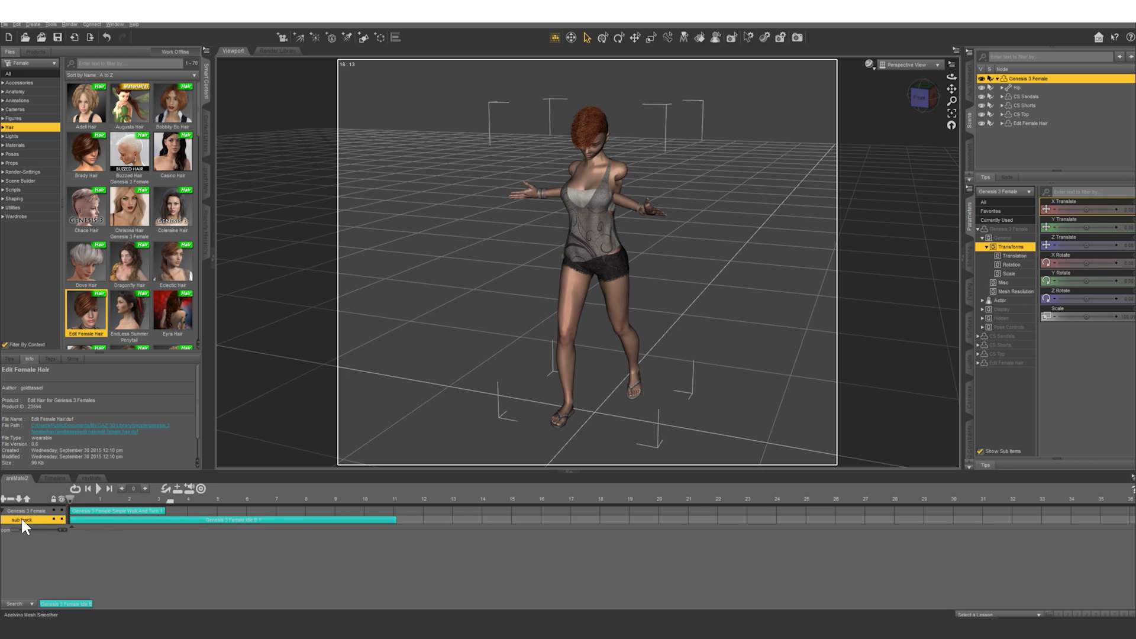
Exclude the hip, both shins and feet, and set the sub track to Override (extended influence).
{"action": "double_click", "coordinate": [20, 519]}
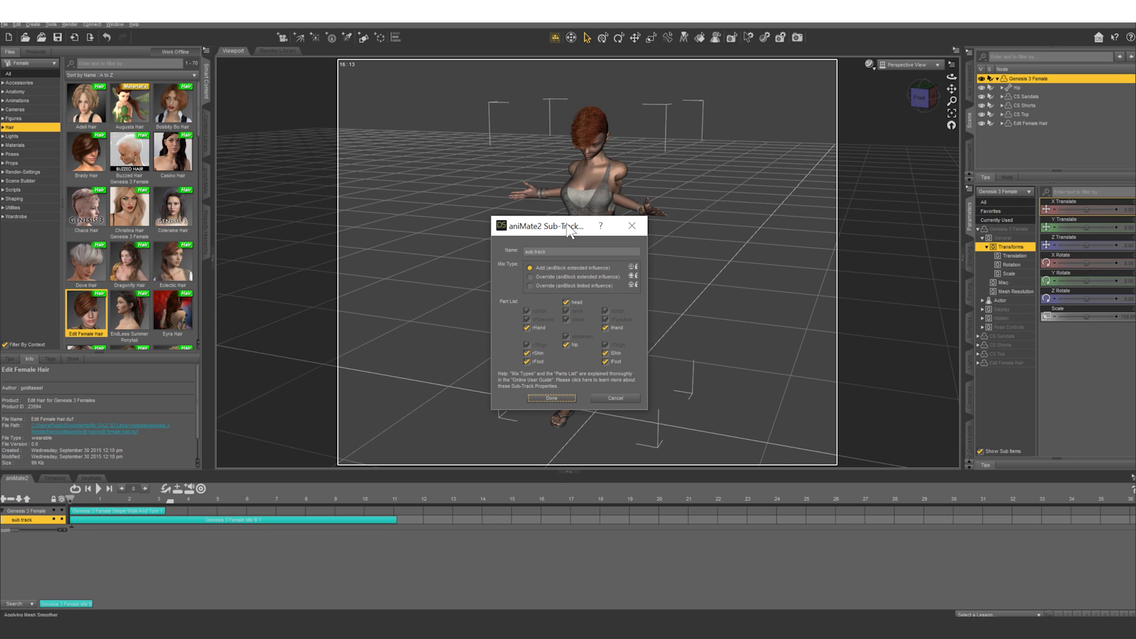
{"action": "left_click", "coordinate": [577, 345]}
{"action": "left_click", "coordinate": [531, 353]}
{"action": "left_click", "coordinate": [606, 354]}
{"action": "left_click", "coordinate": [567, 346]}
{"action": "left_click", "coordinate": [526, 353]}
{"action": "left_click", "coordinate": [526, 362]}
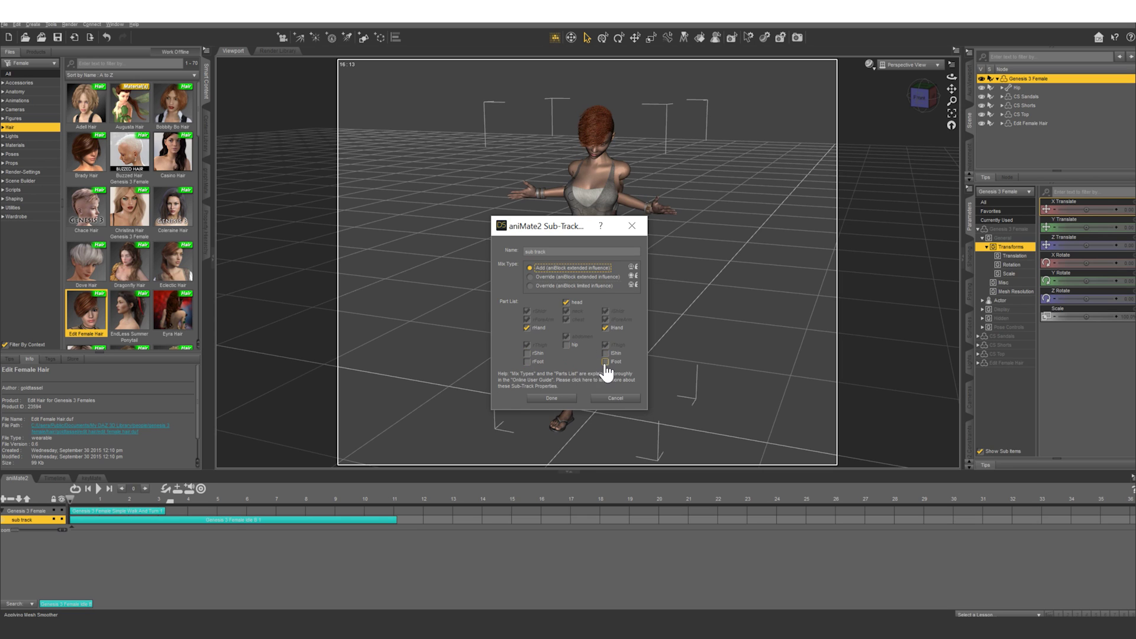
{"action": "left_click", "coordinate": [530, 277]}
{"action": "left_click", "coordinate": [560, 396]}
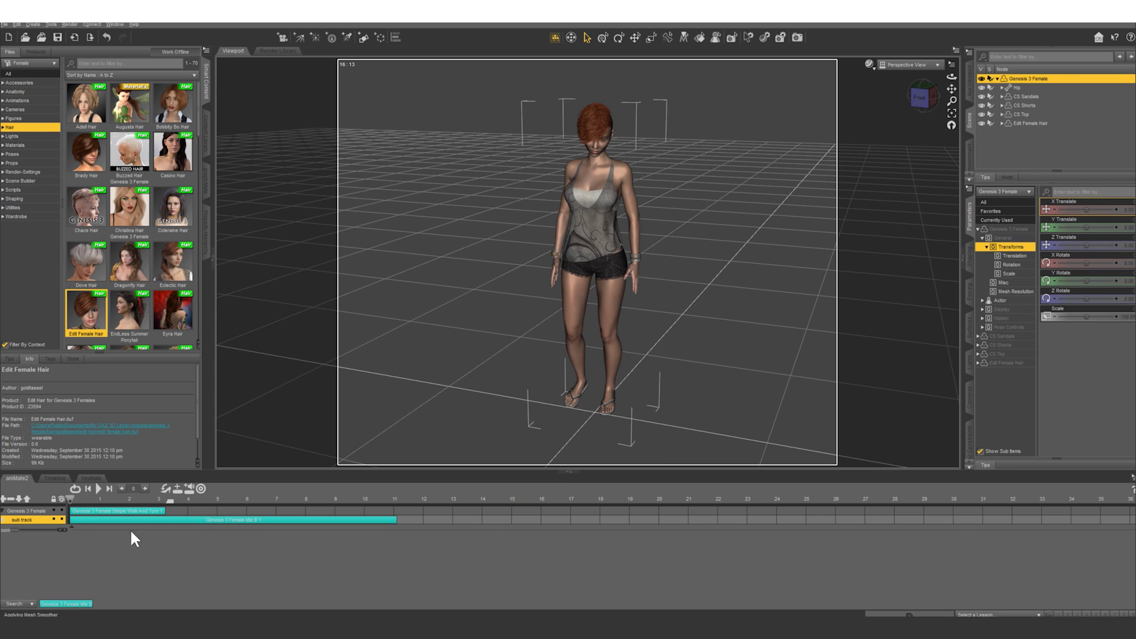
{"action": "left_click", "coordinate": [99, 489]}
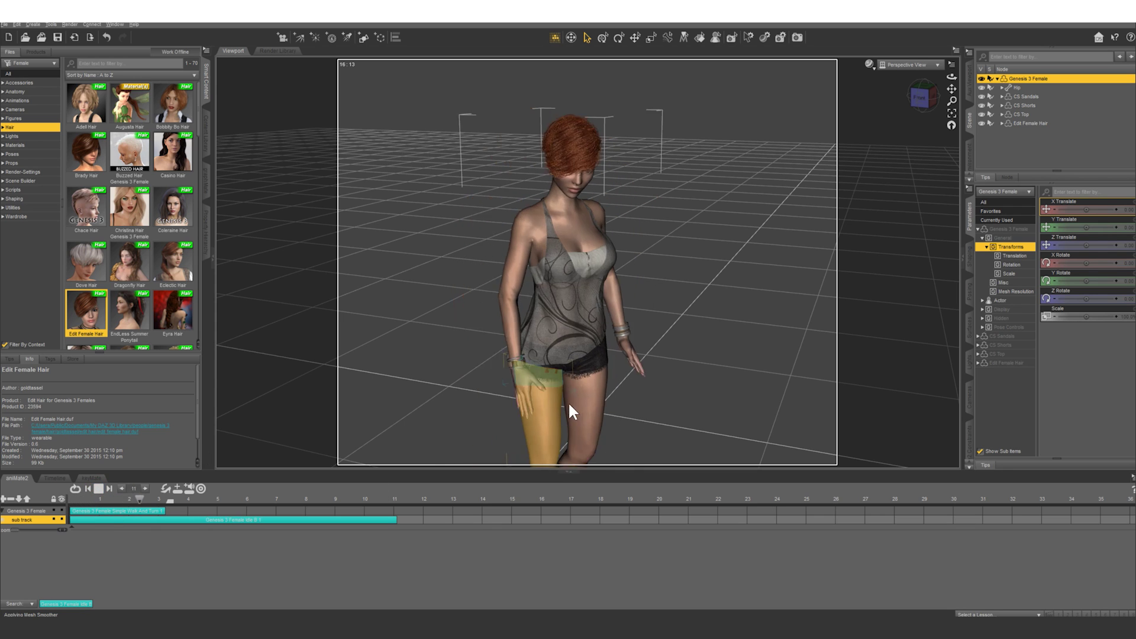
{"action": "left_click", "coordinate": [98, 489]}
{"action": "left_click_drag", "start_coordinate": [116, 501], "coordinate": [70, 501]}
{"action": "left_click", "coordinate": [113, 521]}
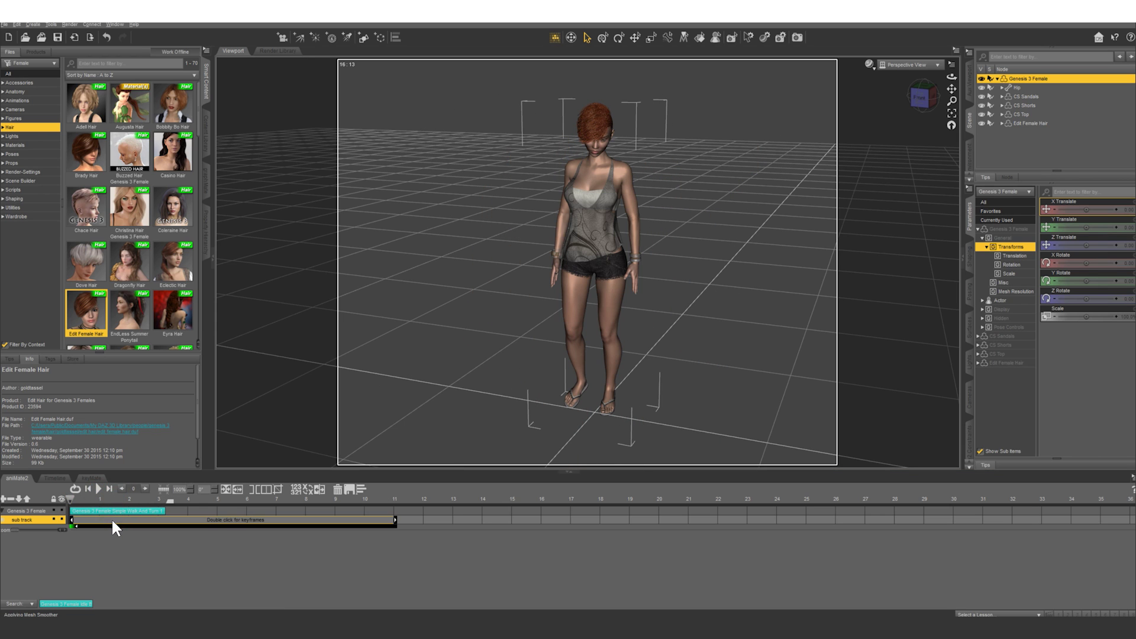
Show the idle aniblock's base-level hip pos_x to rot_force_z curves and select all their keys.
{"action": "double_click", "coordinate": [113, 521]}
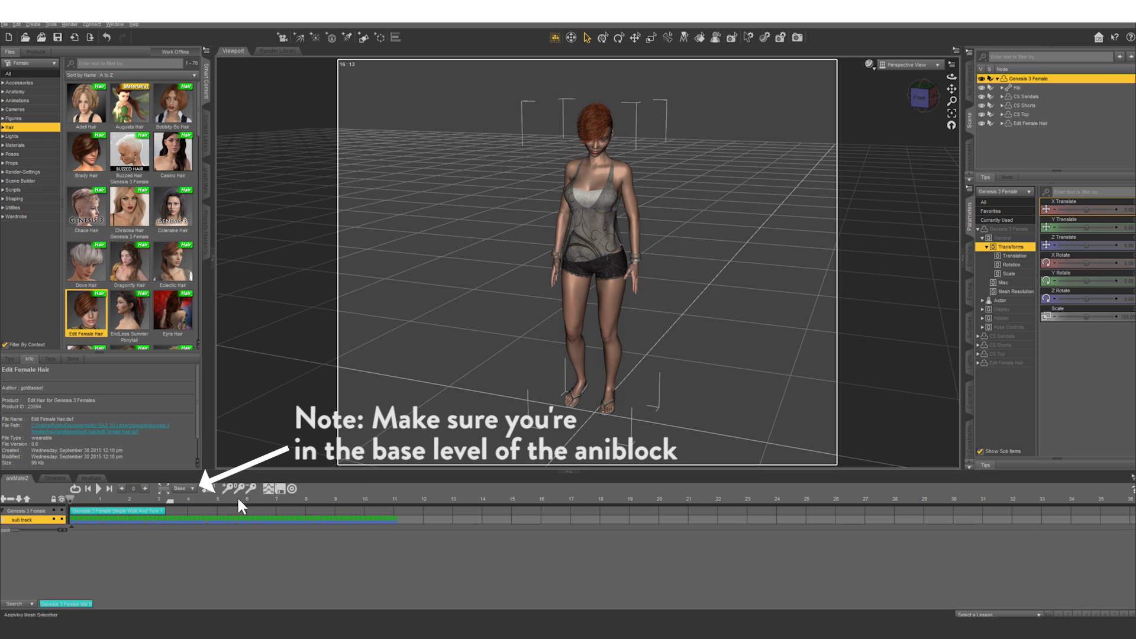
{"action": "left_click", "coordinate": [270, 488]}
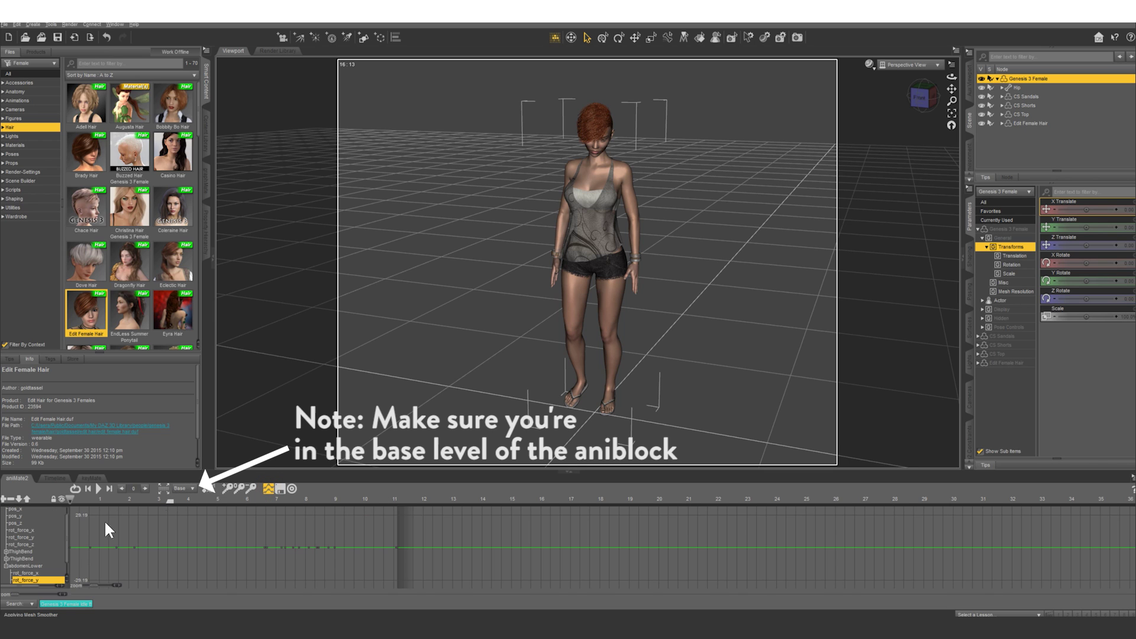
{"action": "scroll", "coordinate": [42, 539], "scroll_direction": "up", "scroll_amount": 2}
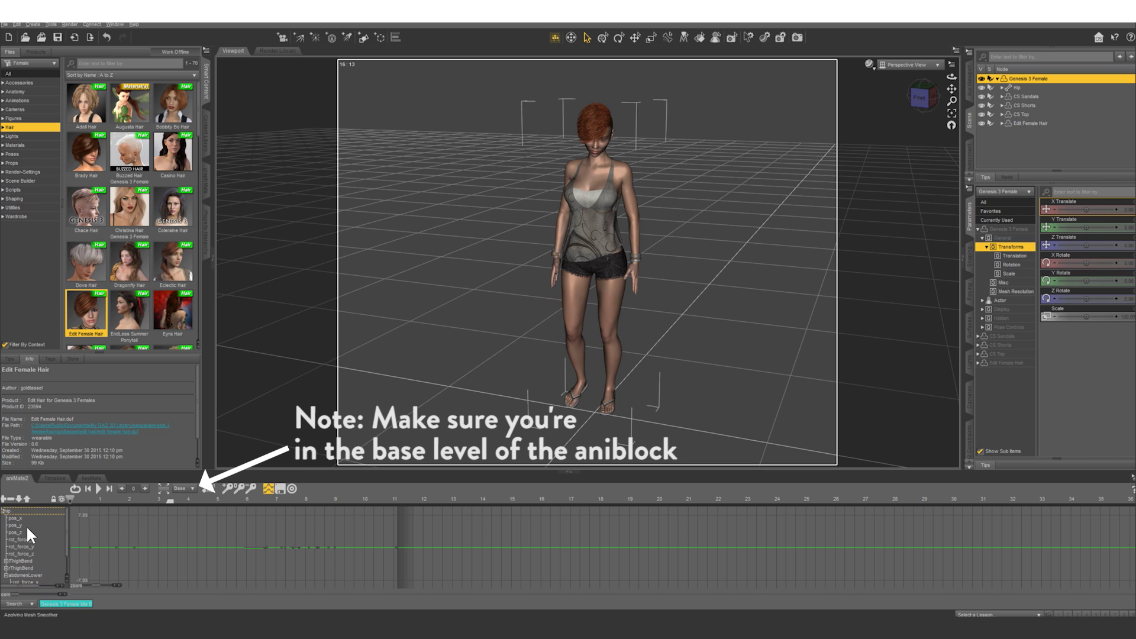
{"action": "left_click", "coordinate": [8, 512]}
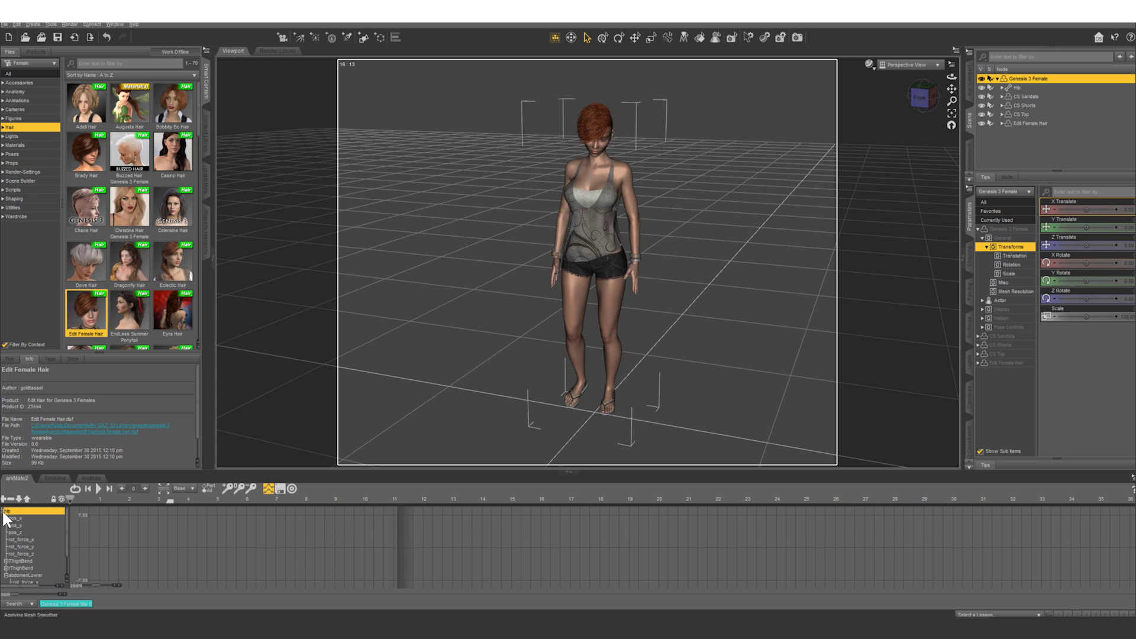
{"action": "left_click_drag", "start_coordinate": [12, 519], "coordinate": [24, 554]}
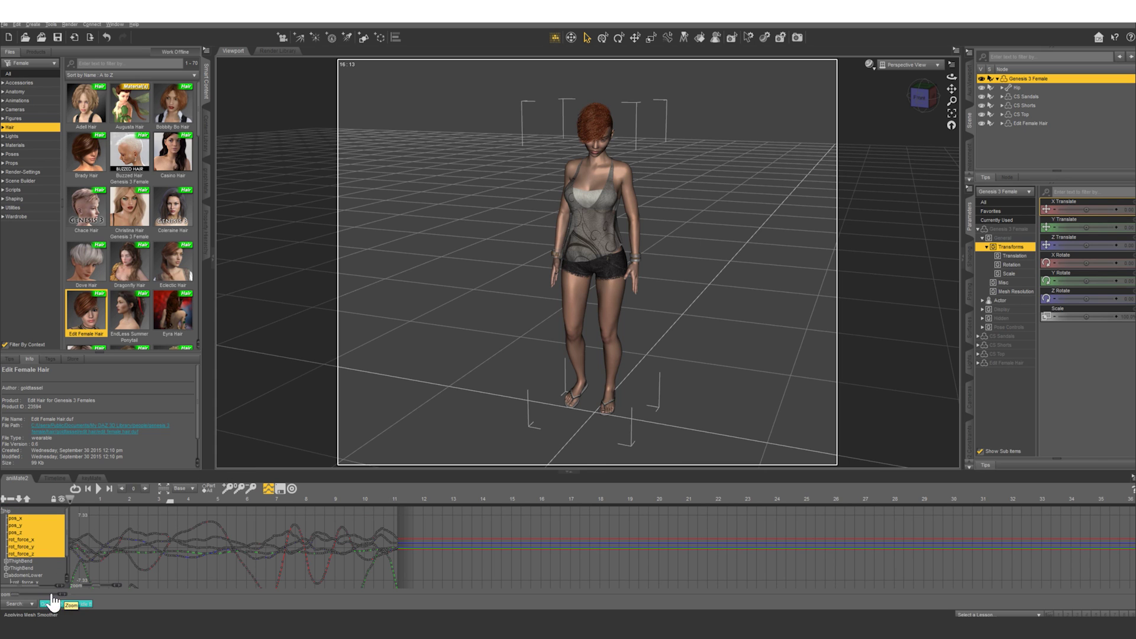
{"action": "left_click_drag", "start_coordinate": [95, 586], "coordinate": [91, 586]}
{"action": "left_click_drag", "start_coordinate": [449, 516], "coordinate": [46, 589]}
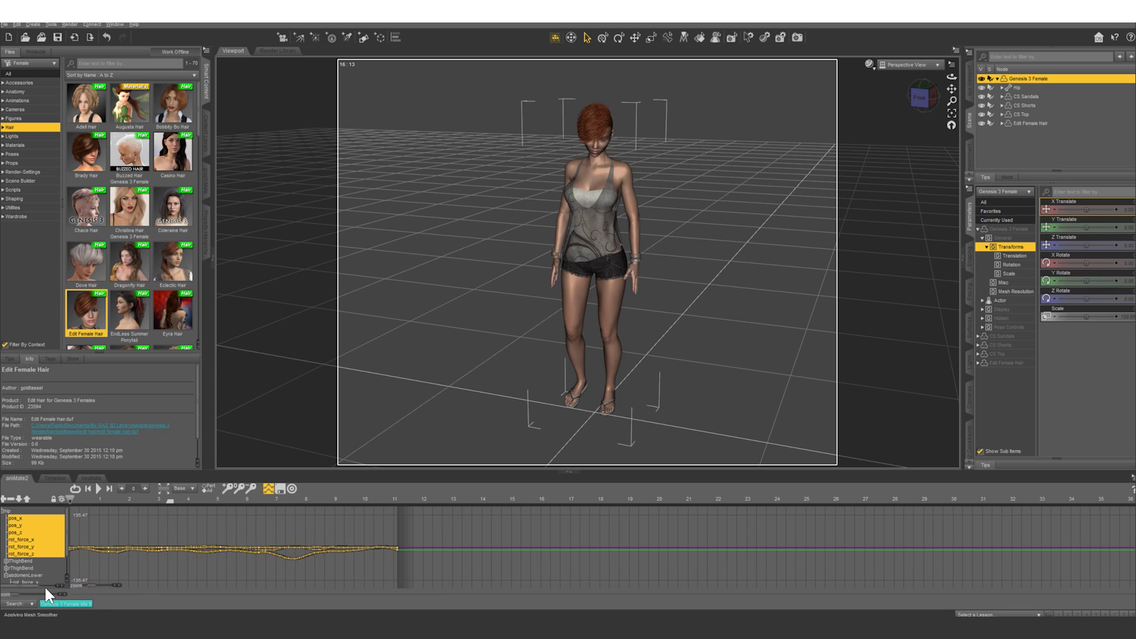
Delete the selected hip keys and expand the left and right thigh bend and twist channels.
{"action": "left_click", "coordinate": [252, 486]}
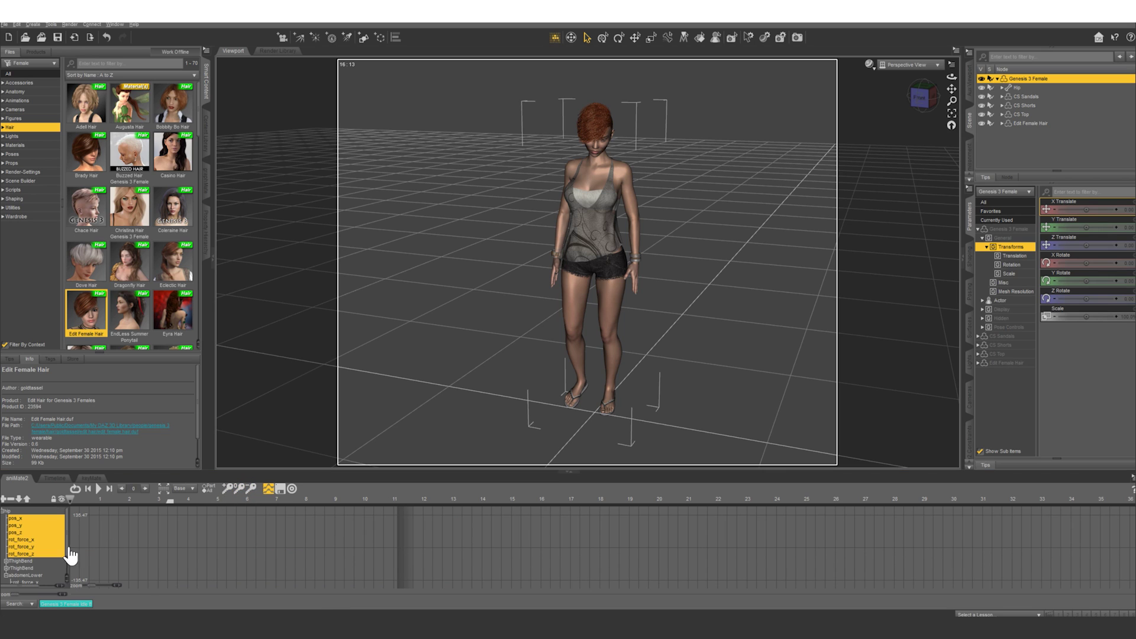
{"action": "left_click", "coordinate": [7, 560]}
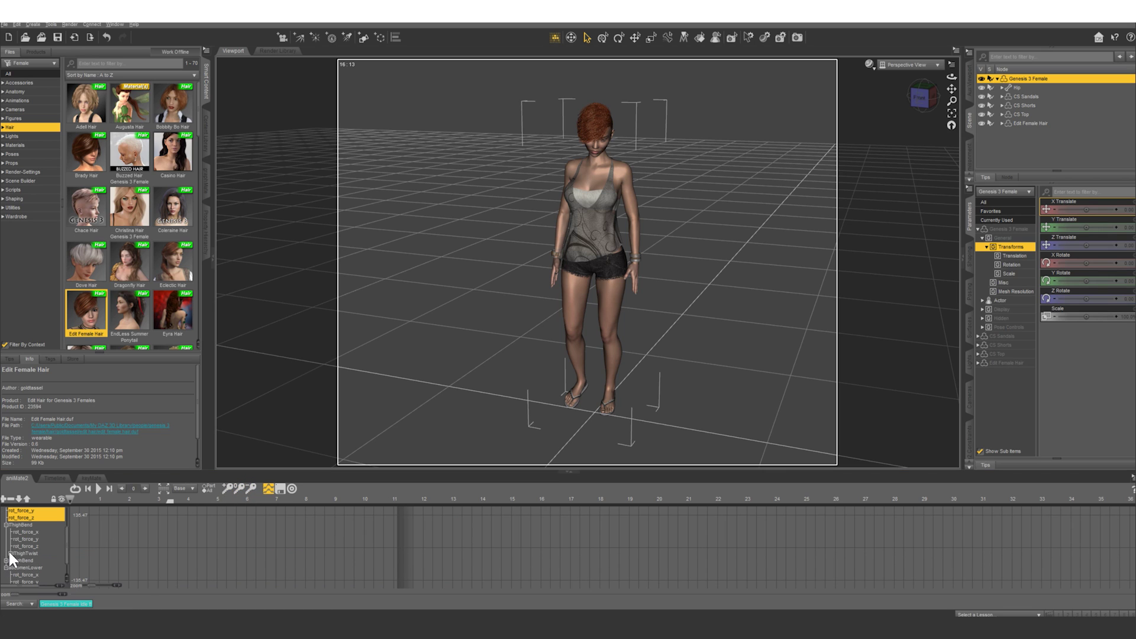
{"action": "left_click", "coordinate": [7, 554]}
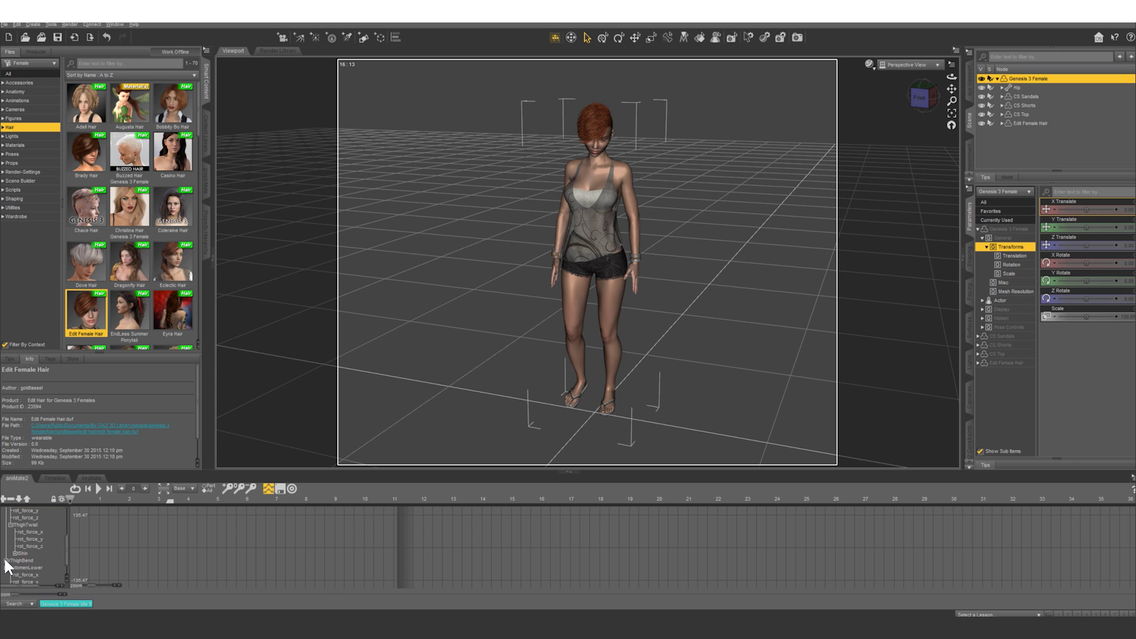
{"action": "left_click", "coordinate": [6, 560]}
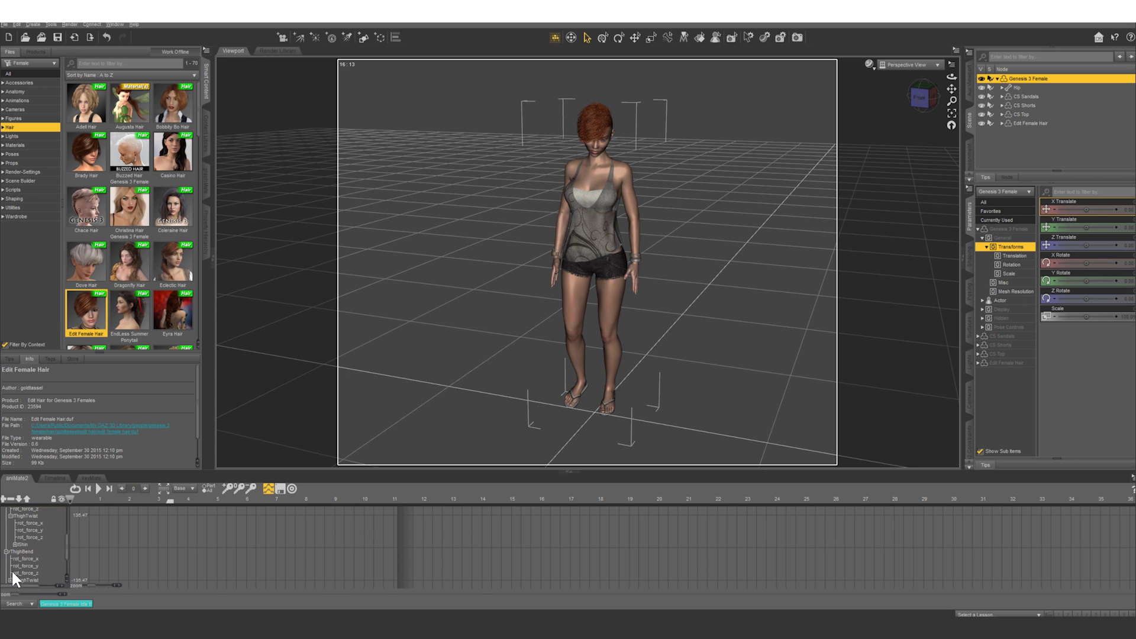
{"action": "left_click", "coordinate": [9, 580]}
Delete the thigh bend rotation keys up to frame 11 and play the walk to check.
{"action": "scroll", "coordinate": [7, 565], "scroll_direction": "down", "scroll_amount": 2}
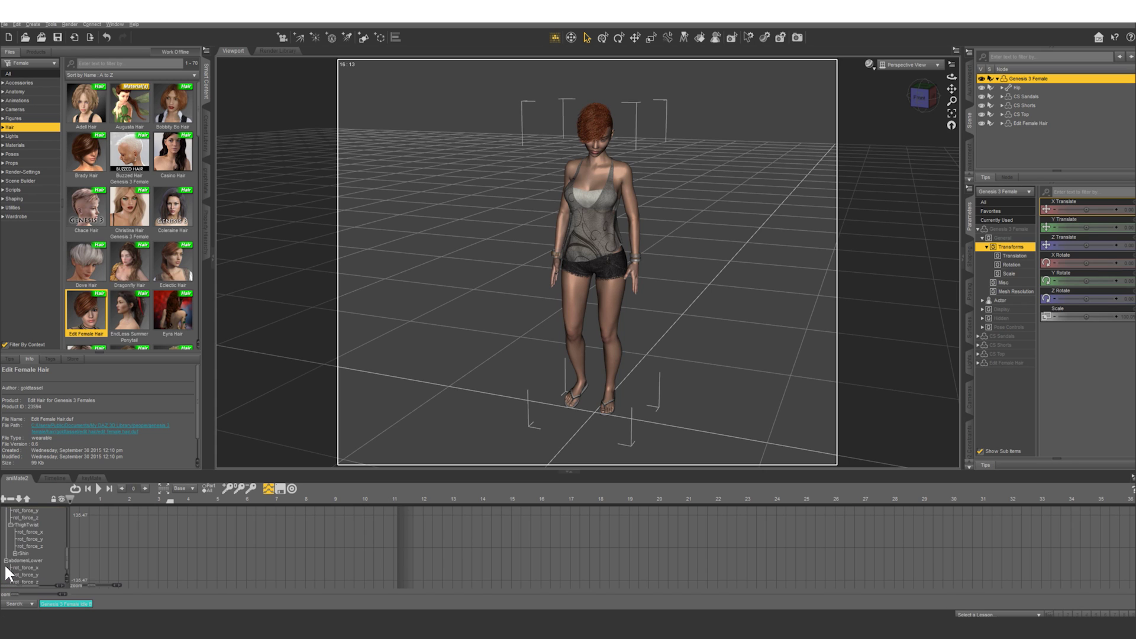
{"action": "left_click", "coordinate": [25, 573]}
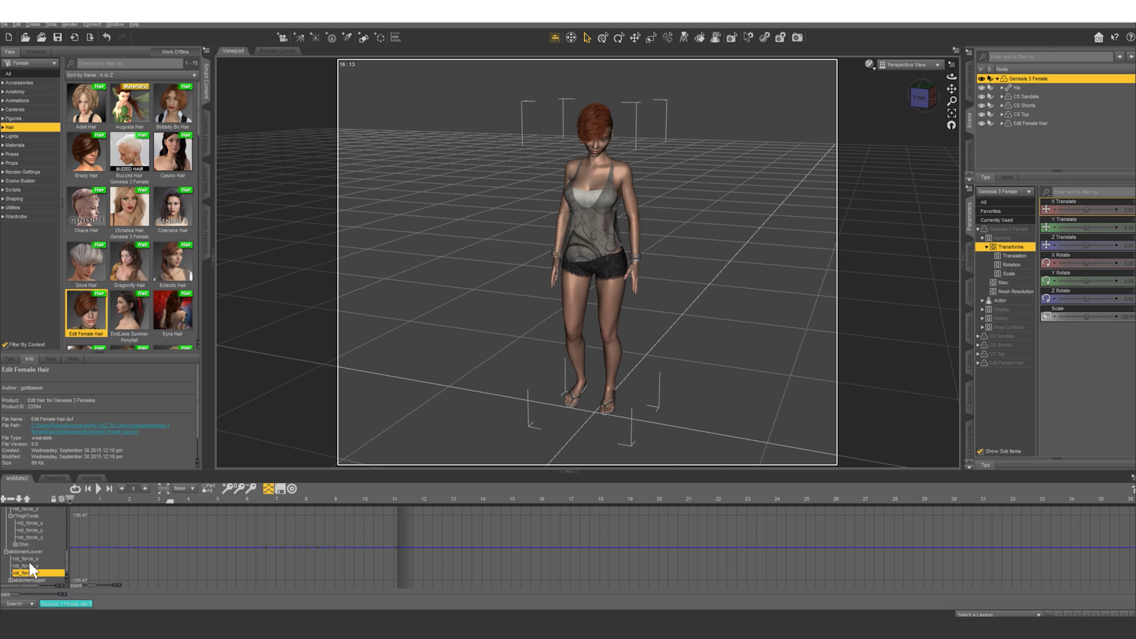
{"action": "scroll", "coordinate": [29, 563], "scroll_direction": "up", "scroll_amount": 4}
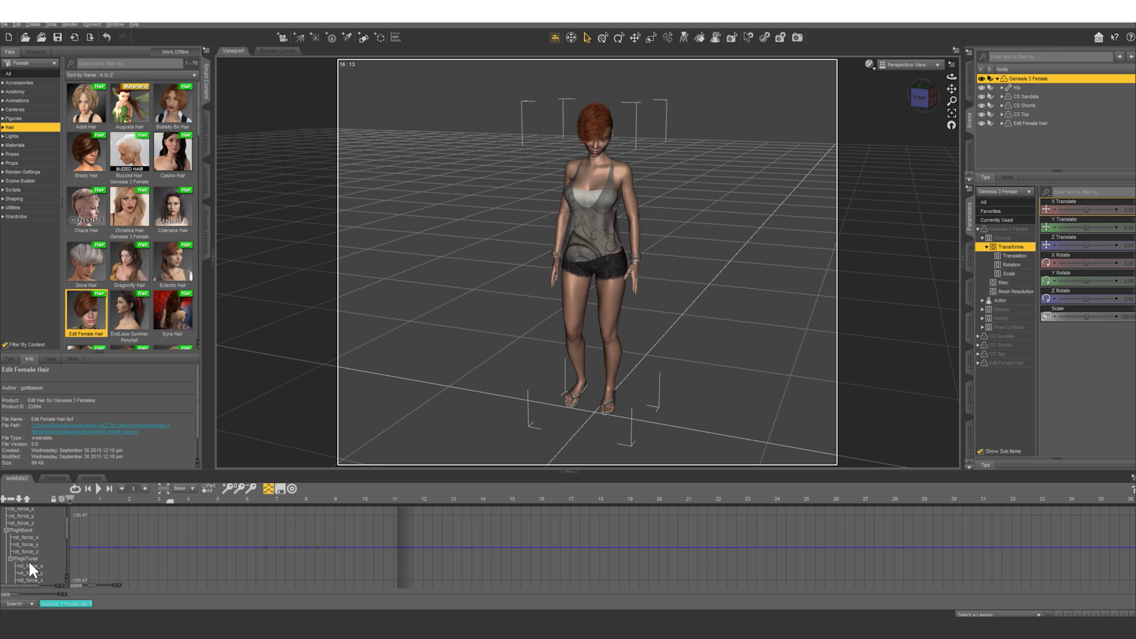
{"action": "left_click", "coordinate": [29, 538]}
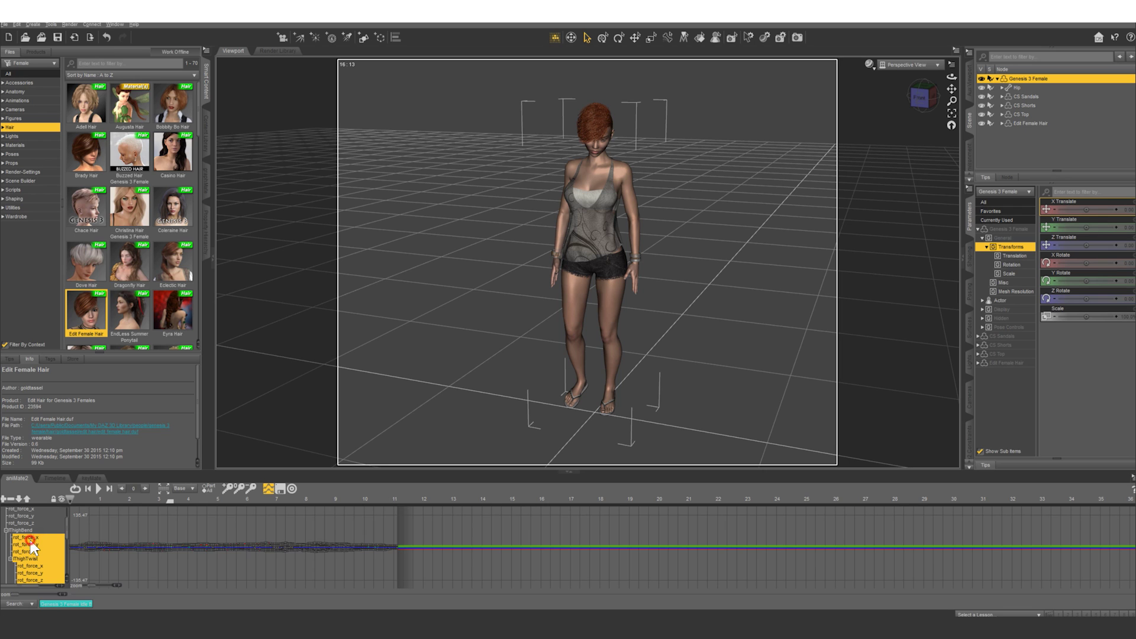
{"action": "scroll", "coordinate": [30, 537], "scroll_direction": "up", "scroll_amount": 2}
{"action": "left_click_drag", "start_coordinate": [513, 512], "coordinate": [56, 581]}
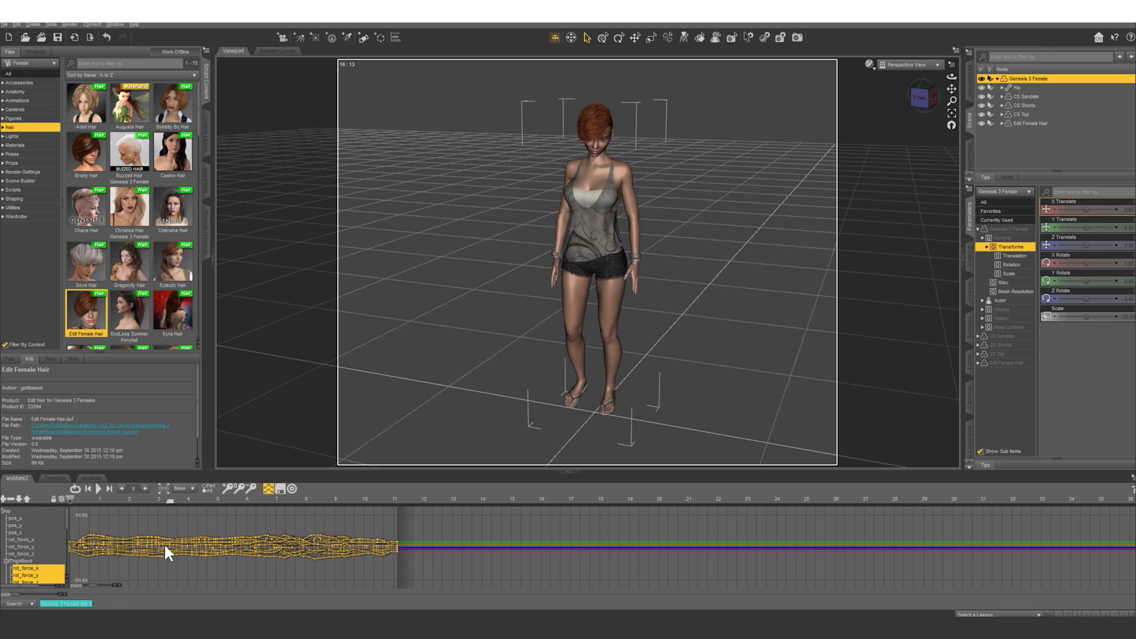
{"action": "left_click", "coordinate": [254, 487]}
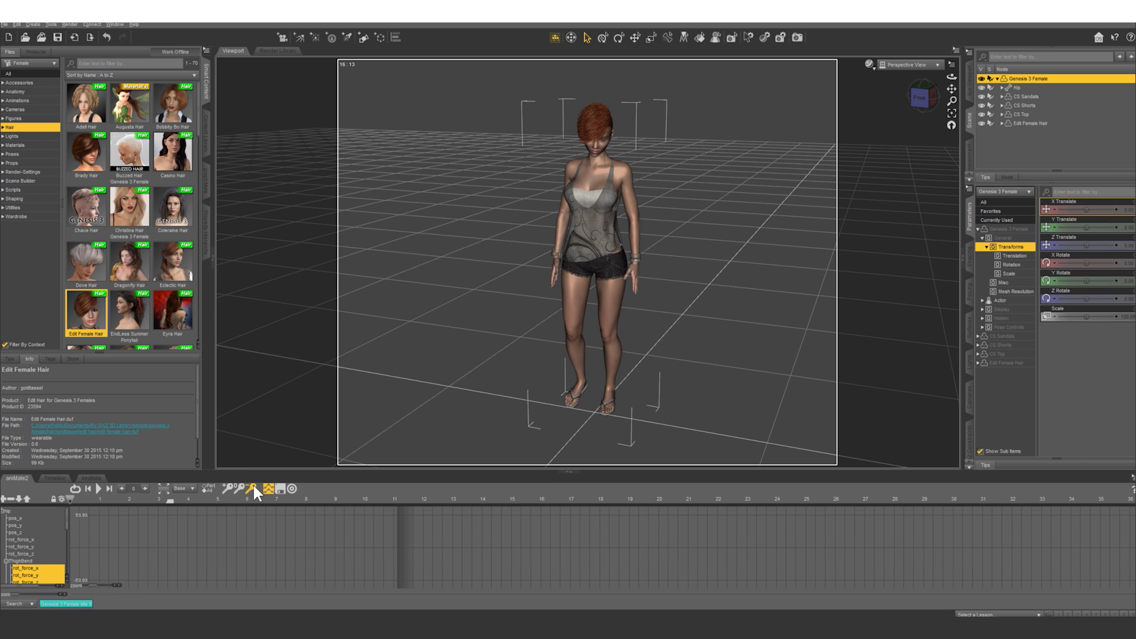
{"action": "left_click", "coordinate": [98, 489]}
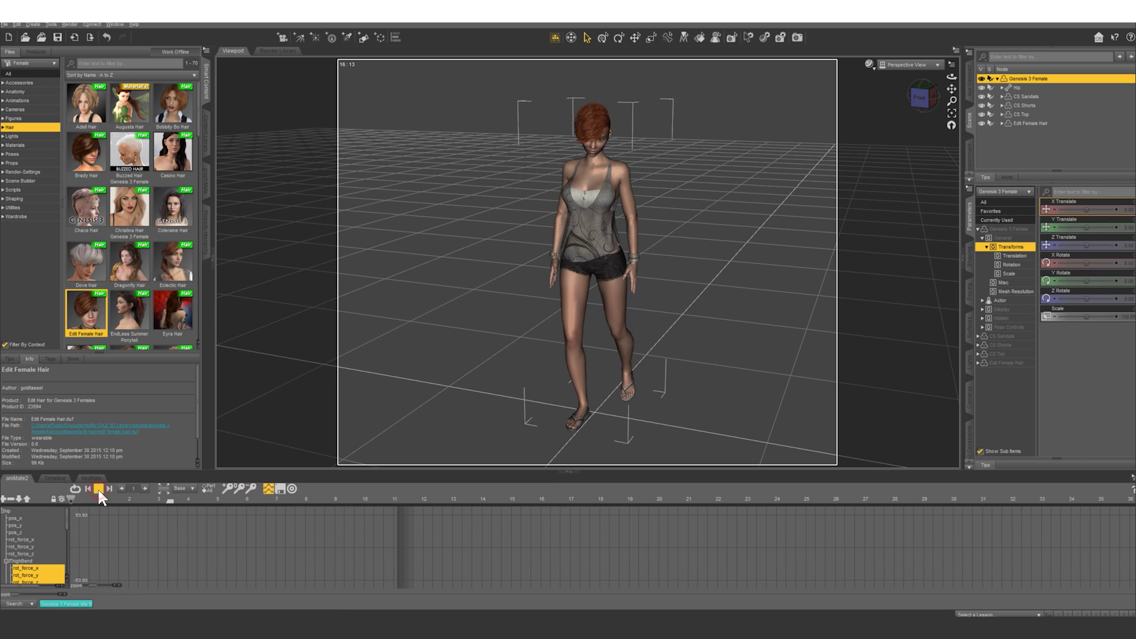